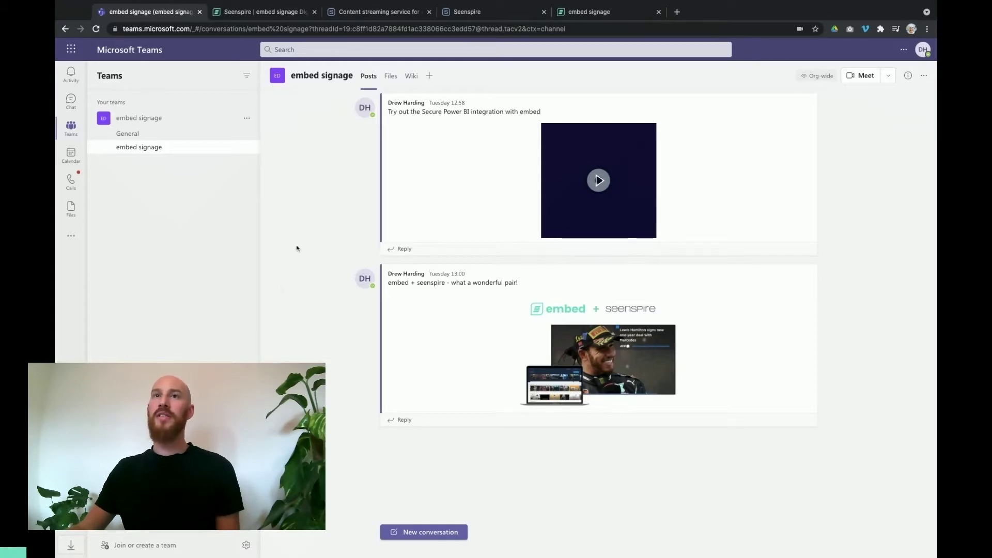
After reviewing the embed signage channel posts in Teams, move to the Seenspire | embed signage browser tab
{"action": "left_click", "coordinate": [240, 12]}
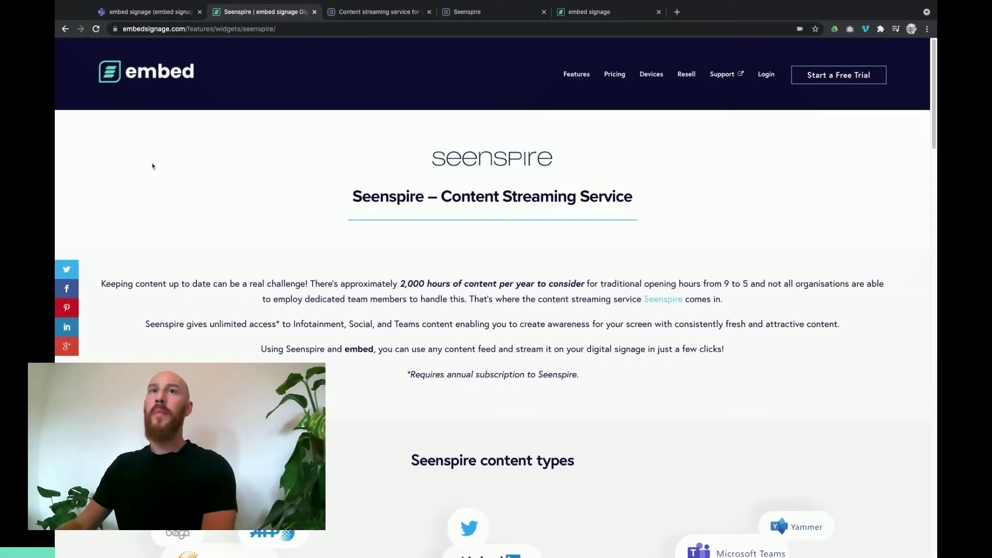
Browse the Seenspire content types on embedsignage.com, then go to the Content streaming service page
{"action": "scroll", "coordinate": [422, 261], "scroll_direction": "down", "scroll_amount": 2}
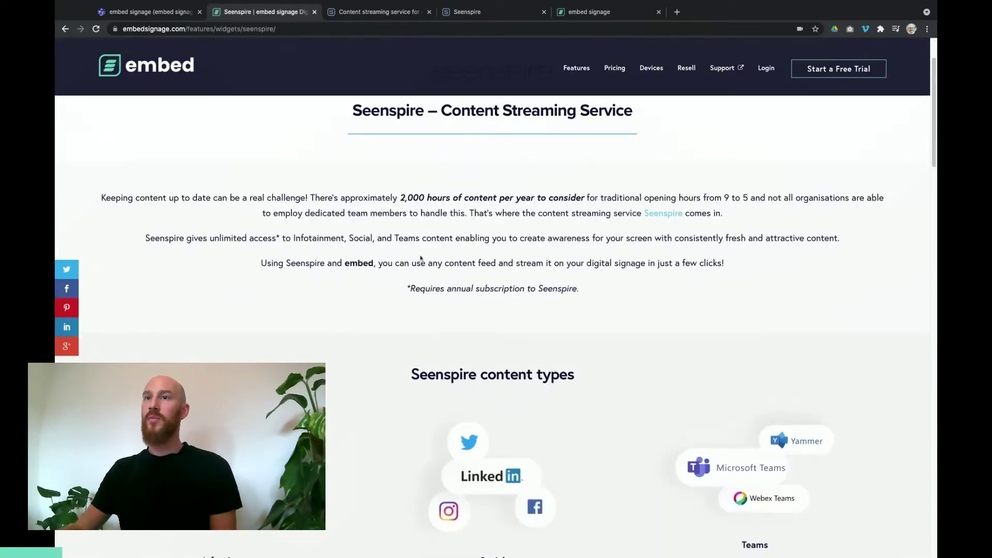
{"action": "scroll", "coordinate": [421, 258], "scroll_direction": "down", "scroll_amount": 1}
{"action": "scroll", "coordinate": [421, 257], "scroll_direction": "down", "scroll_amount": 2}
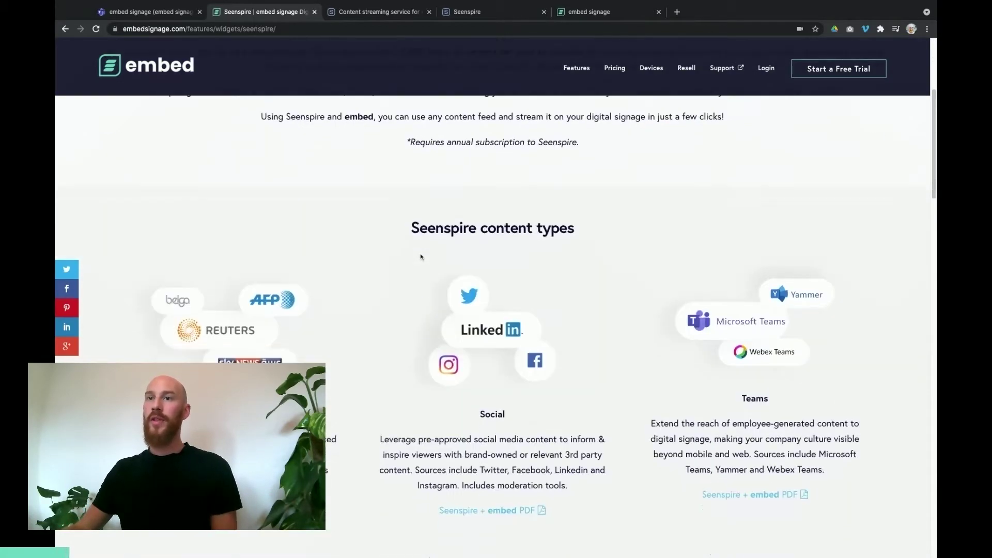
{"action": "scroll", "coordinate": [421, 256], "scroll_direction": "down", "scroll_amount": 2}
{"action": "scroll", "coordinate": [434, 254], "scroll_direction": "up", "scroll_amount": 5}
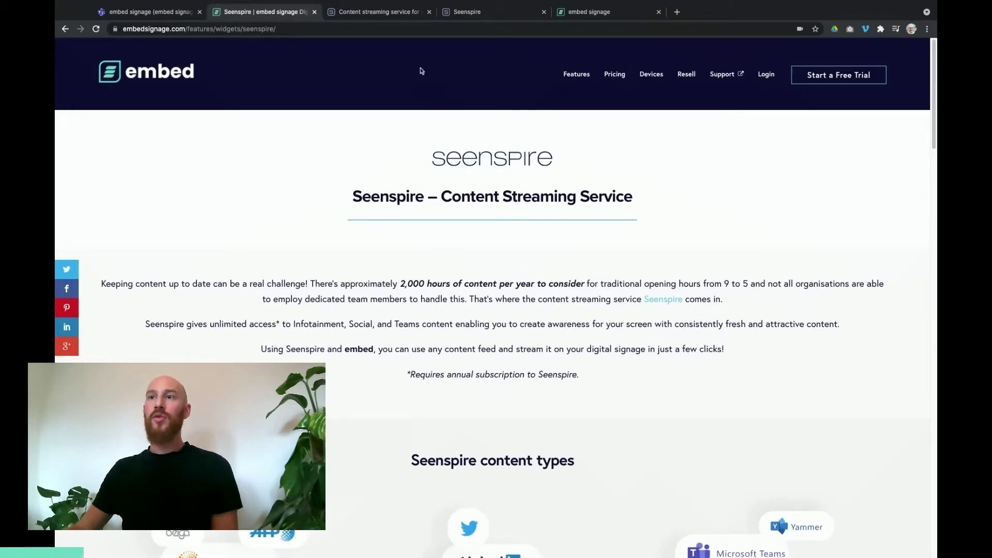
{"action": "left_click", "coordinate": [370, 14]}
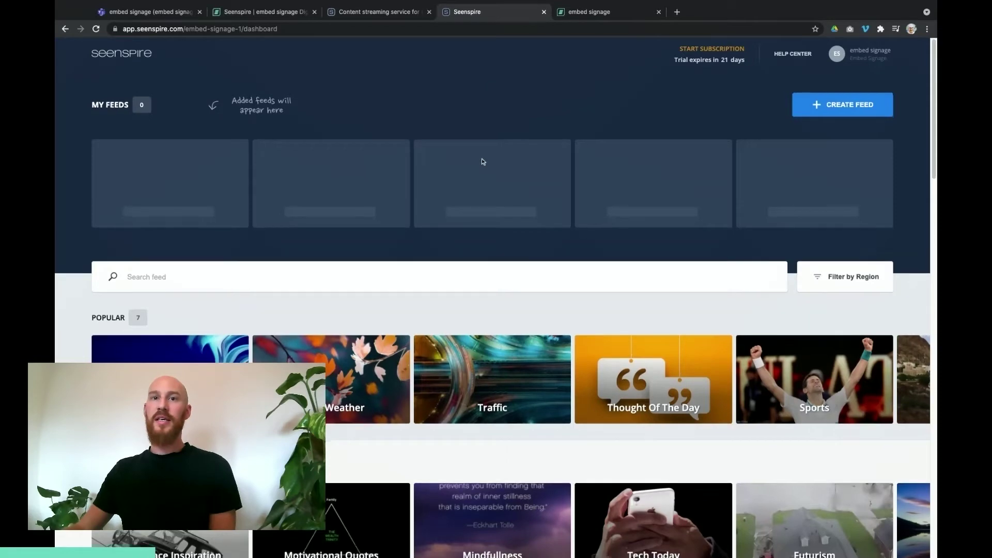
Look through the popular feed categories and the account options dropdown, leaving My Feeds empty
{"action": "scroll", "coordinate": [434, 169], "scroll_direction": "down", "scroll_amount": 5}
{"action": "scroll", "coordinate": [434, 169], "scroll_direction": "down", "scroll_amount": 5}
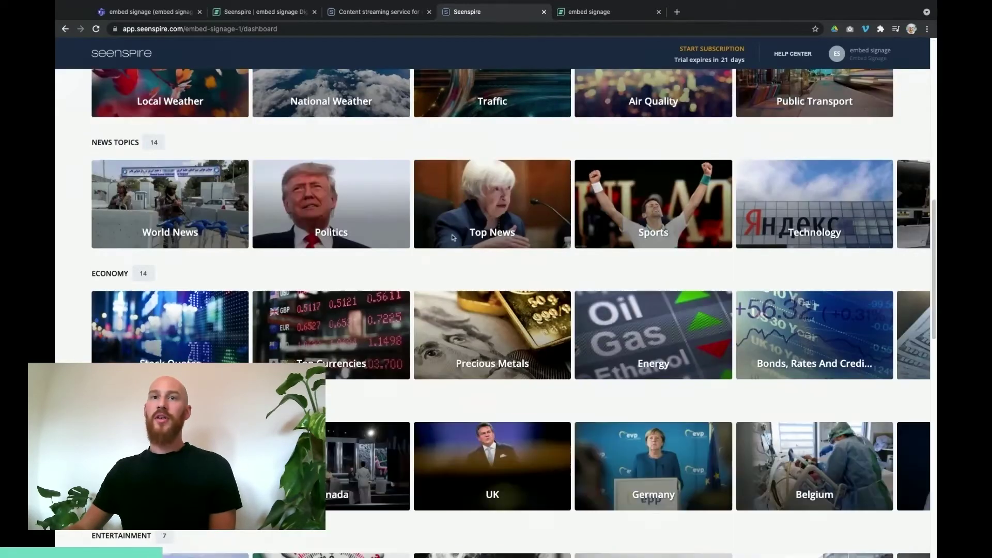
{"action": "scroll", "coordinate": [454, 238], "scroll_direction": "up", "scroll_amount": 10}
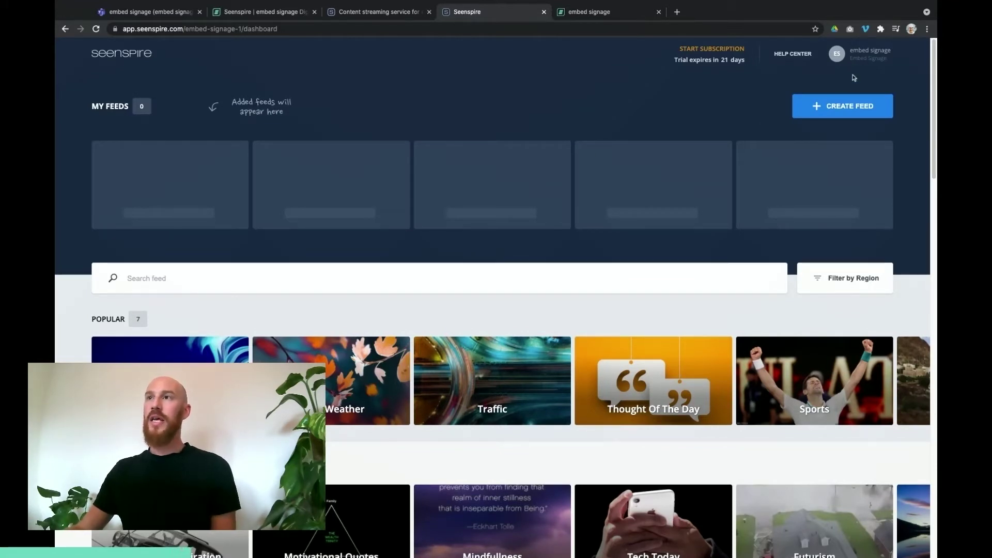
{"action": "left_click", "coordinate": [861, 54]}
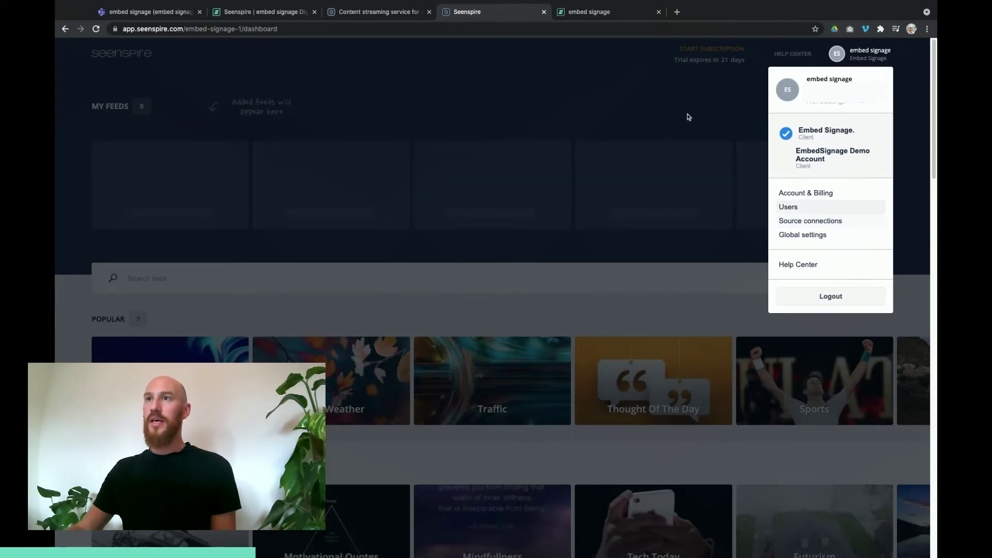
{"action": "left_click", "coordinate": [671, 121]}
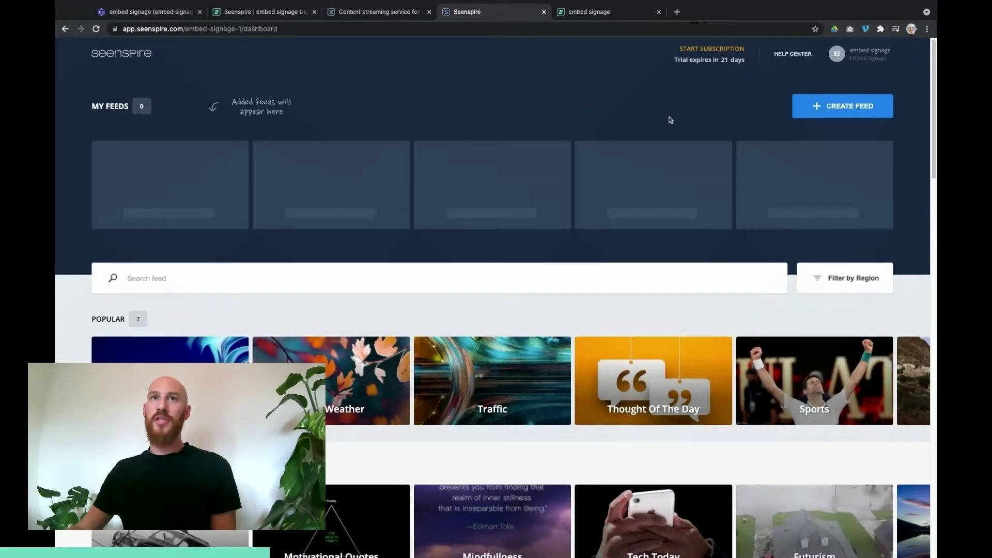
Start a new Teams feed and name it 'Teams'
{"action": "left_click", "coordinate": [856, 110]}
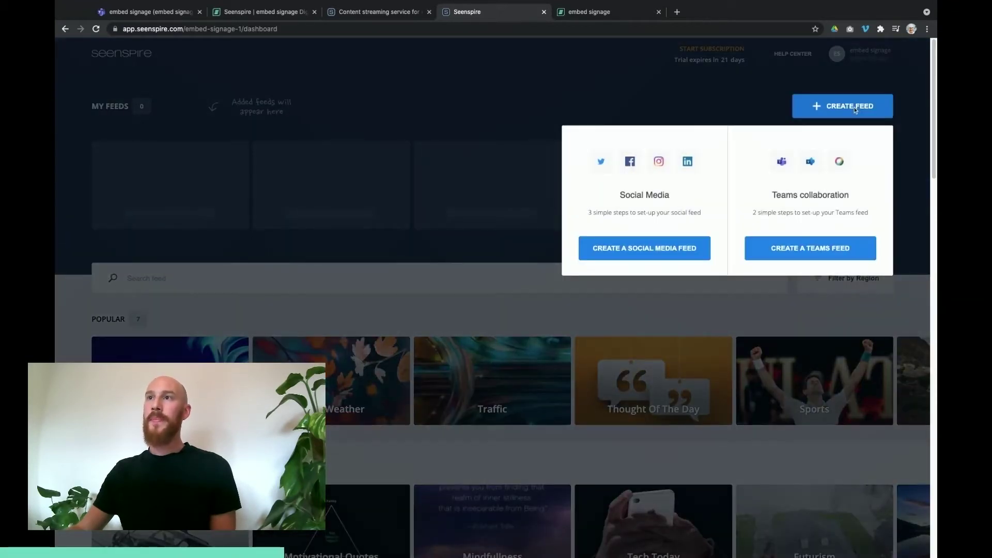
{"action": "left_click", "coordinate": [811, 249]}
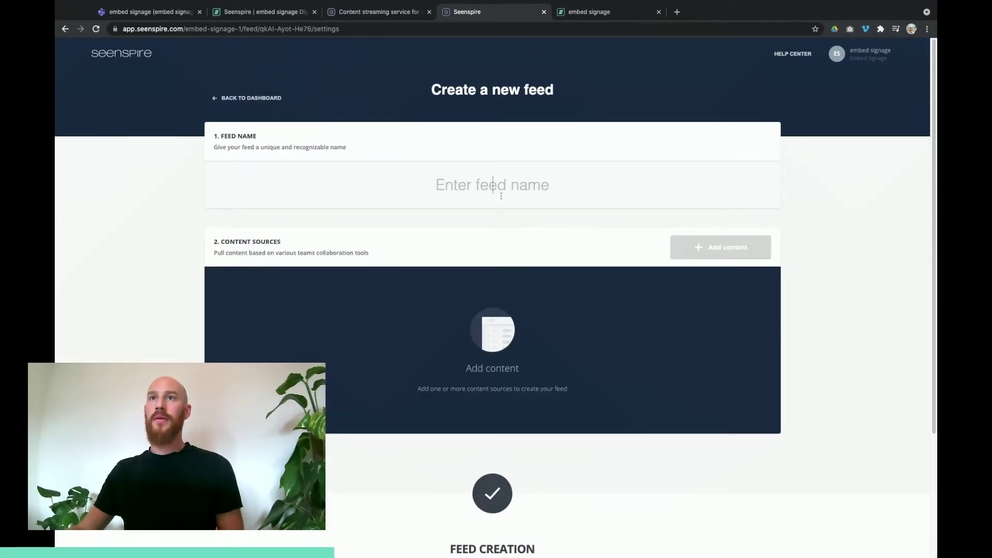
{"action": "type", "text": "Tea"}
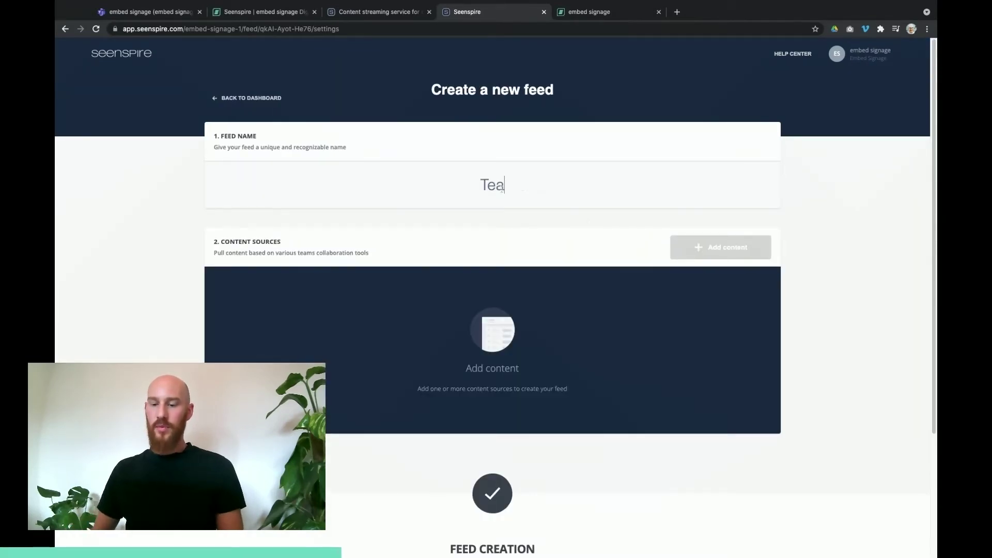
{"action": "type", "text": "ms"}
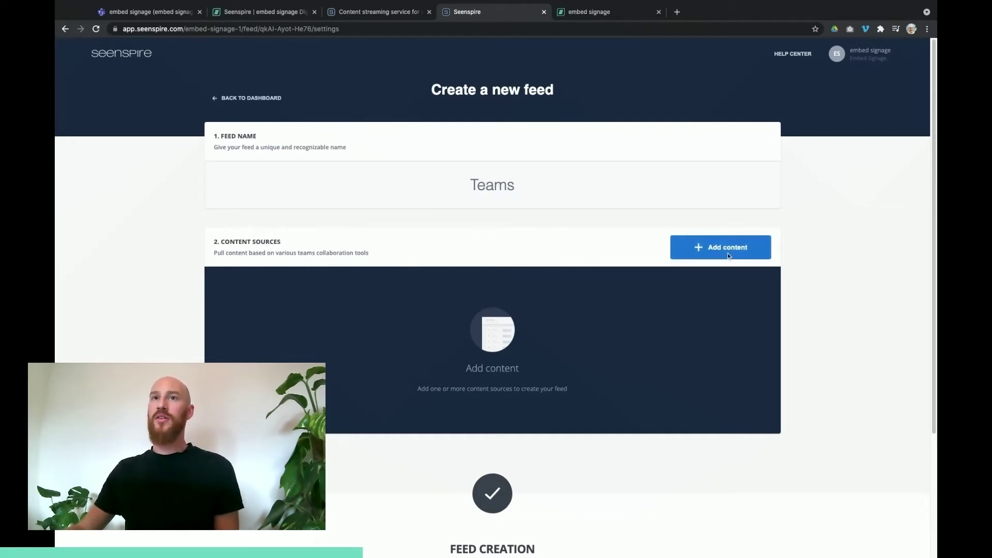
Add an MS Teams Channel content source using the connected account and the embed signage channel
{"action": "left_click", "coordinate": [726, 253]}
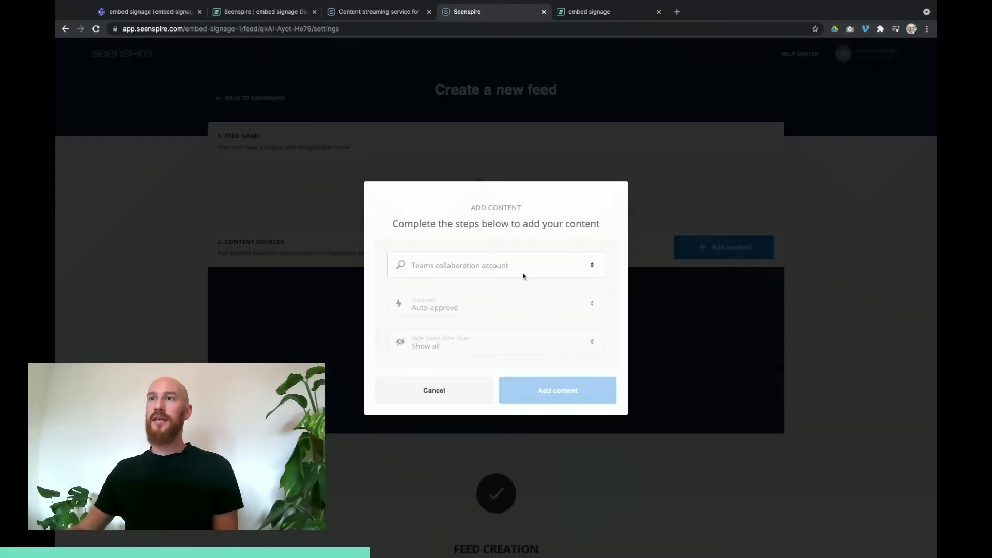
{"action": "left_click", "coordinate": [575, 269]}
{"action": "left_click", "coordinate": [491, 298]}
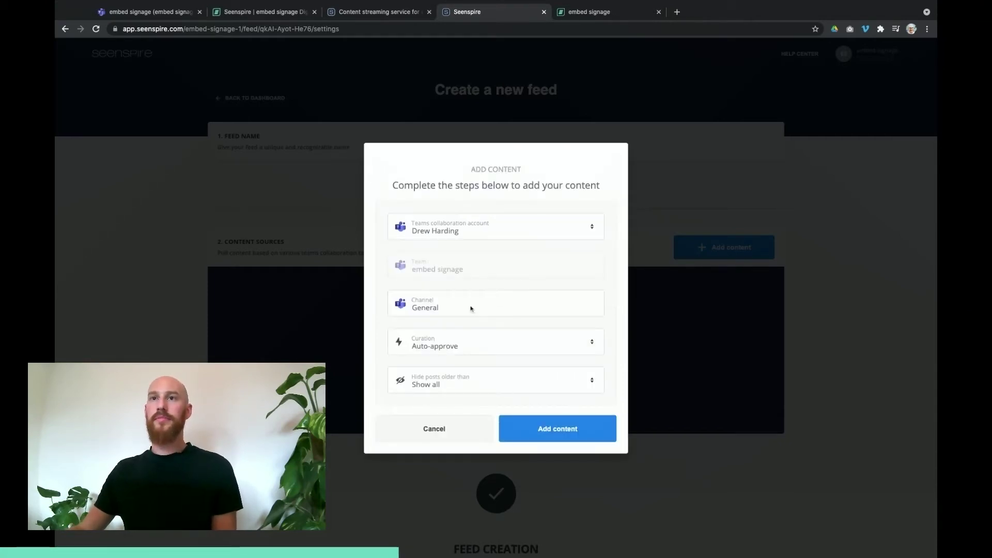
{"action": "left_click", "coordinate": [468, 309]}
{"action": "left_click", "coordinate": [449, 356]}
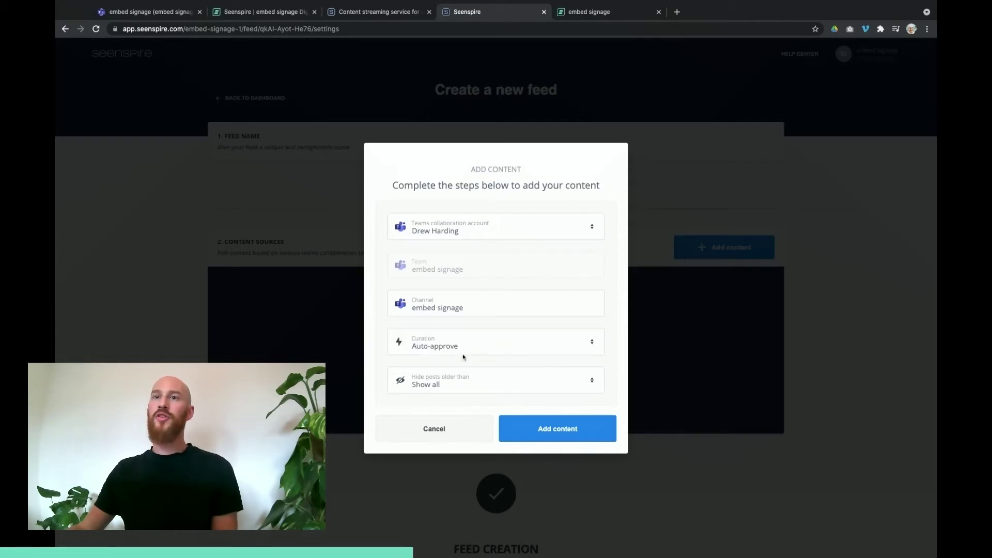
Set curation to Auto-approve with posts of any age, and confirm the channel source
{"action": "left_click", "coordinate": [458, 347]}
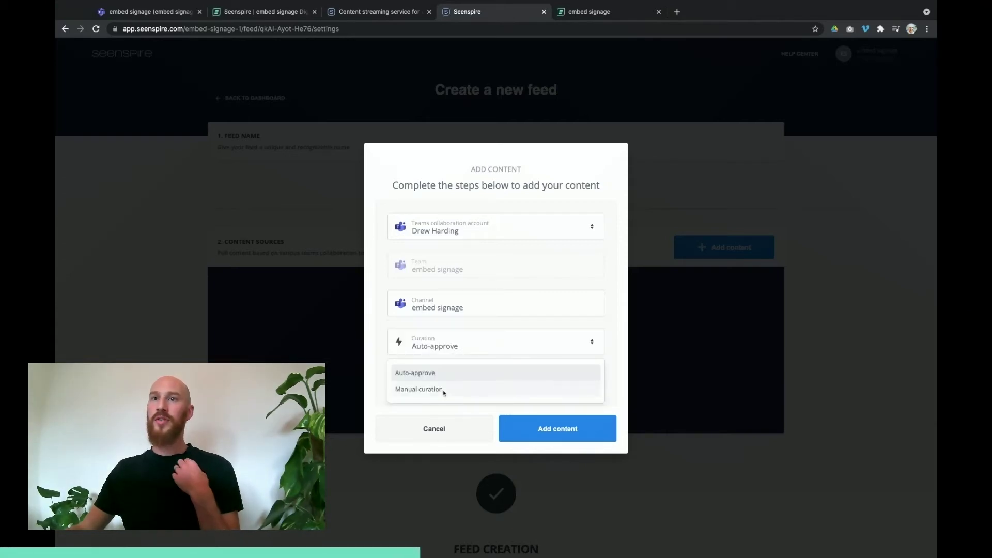
{"action": "left_click", "coordinate": [485, 325]}
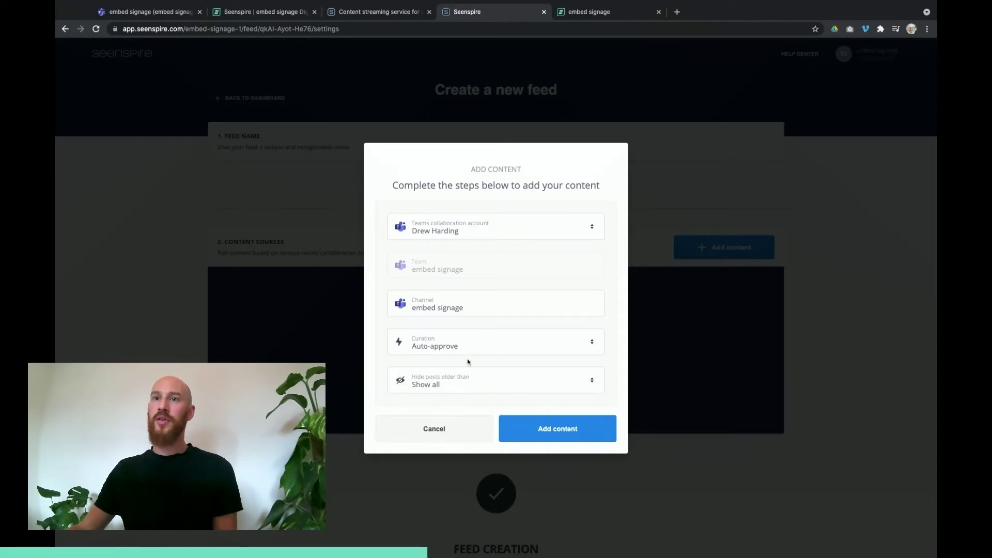
{"action": "left_click", "coordinate": [456, 383]}
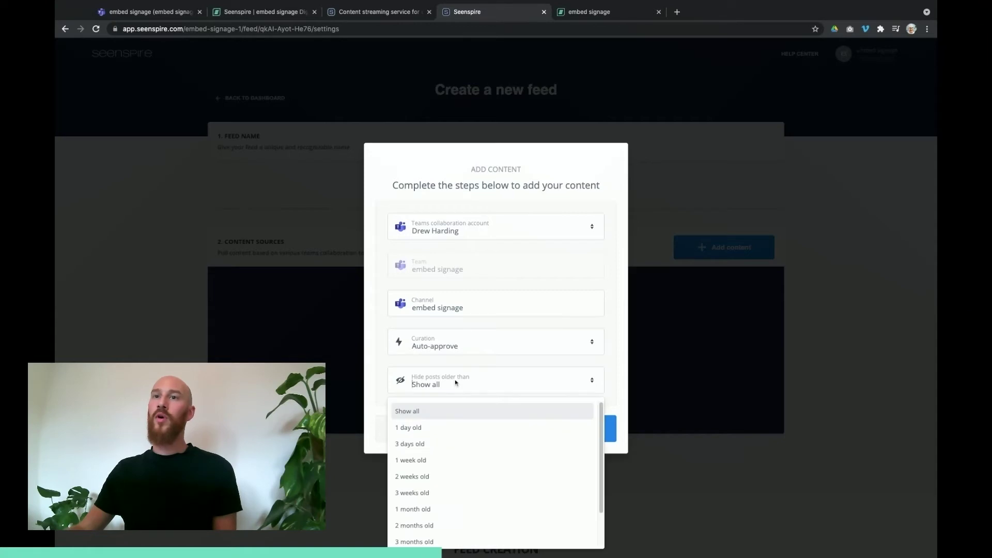
{"action": "left_click", "coordinate": [416, 412]}
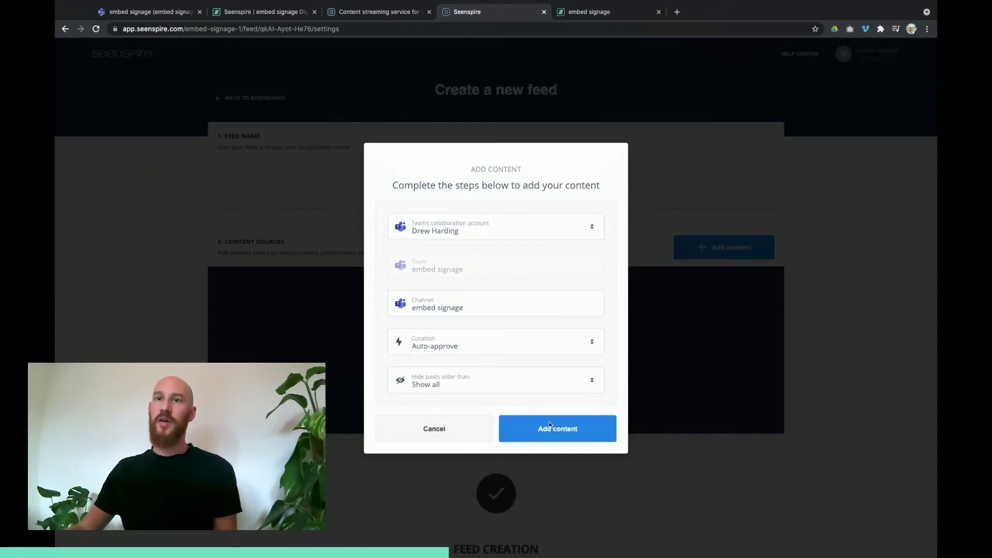
{"action": "left_click", "coordinate": [582, 436]}
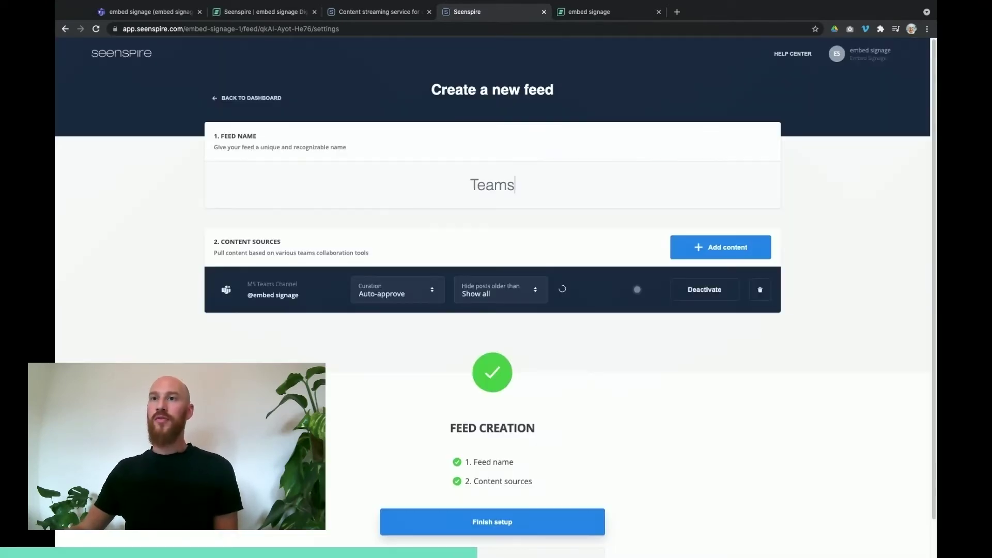
{"action": "mouse_move", "coordinate": [639, 294]}
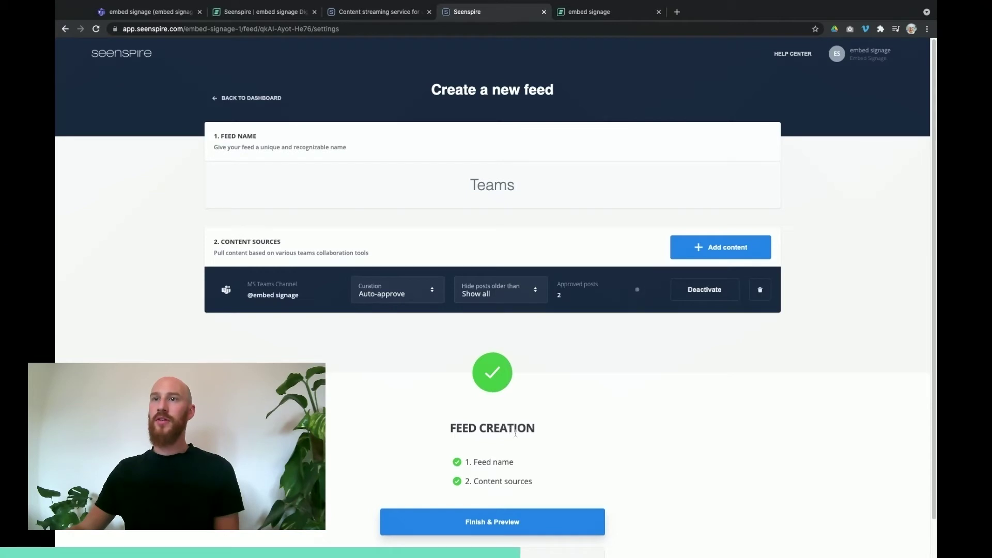
Finish and preview the Teams feed, copy its feed URL, and return to the dashboard
{"action": "left_click", "coordinate": [494, 524]}
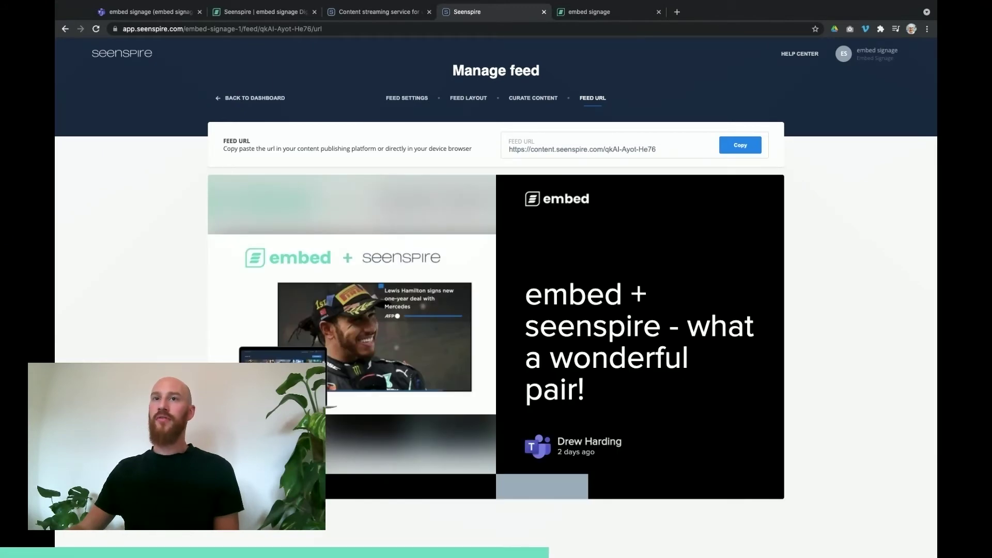
{"action": "left_click", "coordinate": [150, 12]}
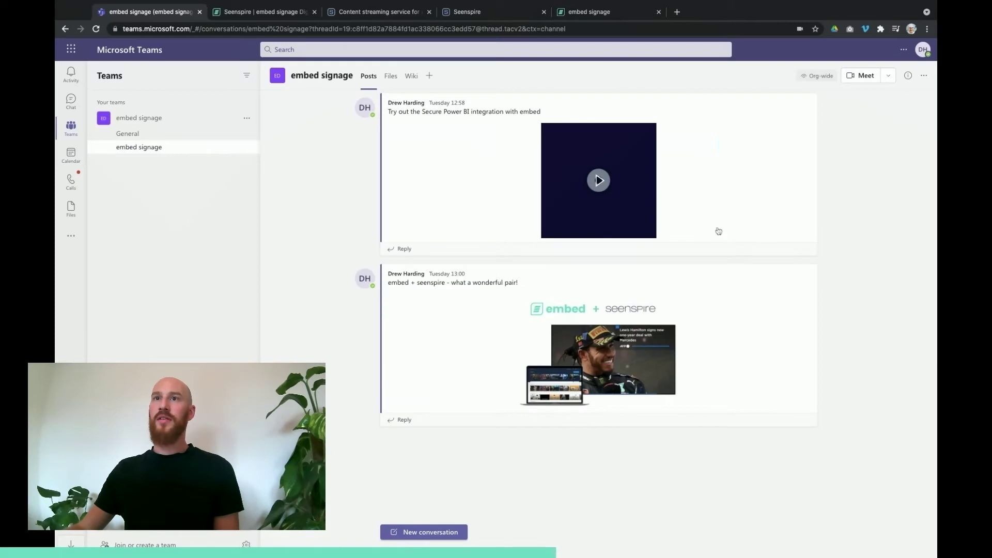
{"action": "left_click", "coordinate": [491, 13]}
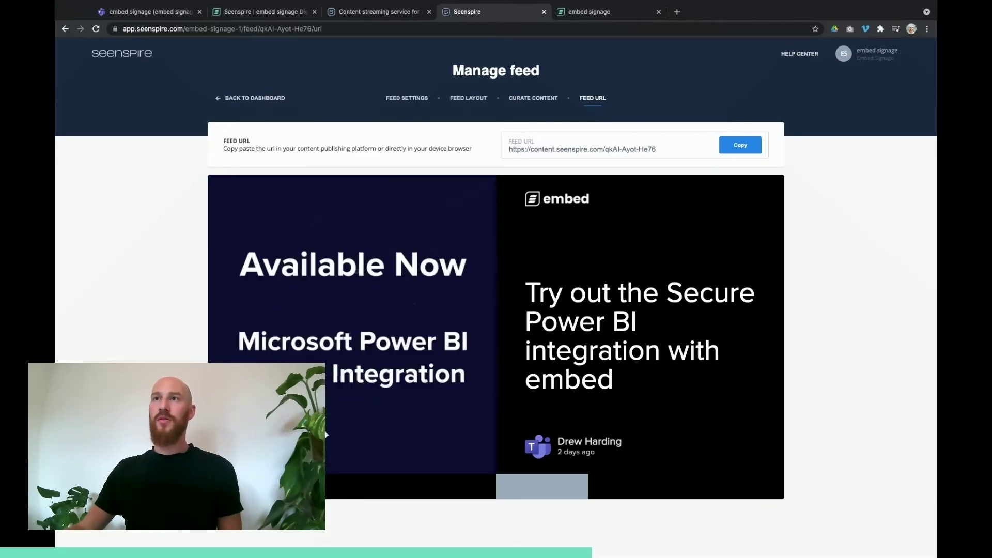
{"action": "left_click", "coordinate": [737, 150]}
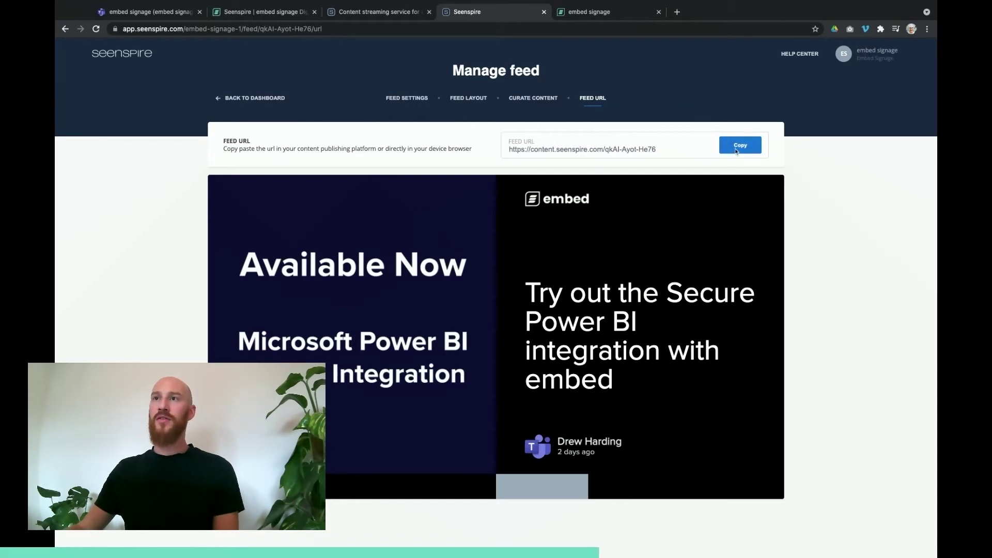
{"action": "left_click", "coordinate": [268, 99]}
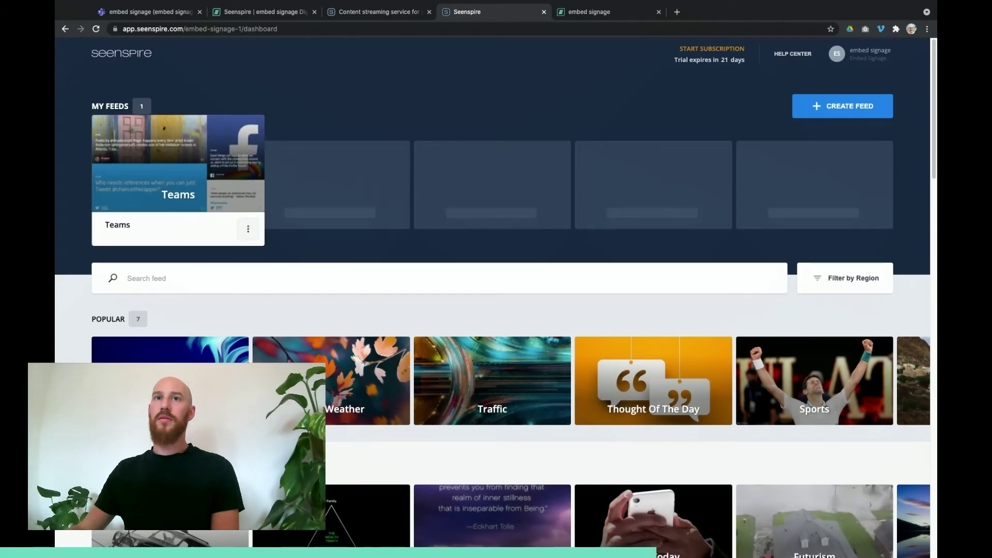
Copy the Teams feed URL from its dashboard card and return to the embed signage layout builder
{"action": "mouse_move", "coordinate": [221, 234]}
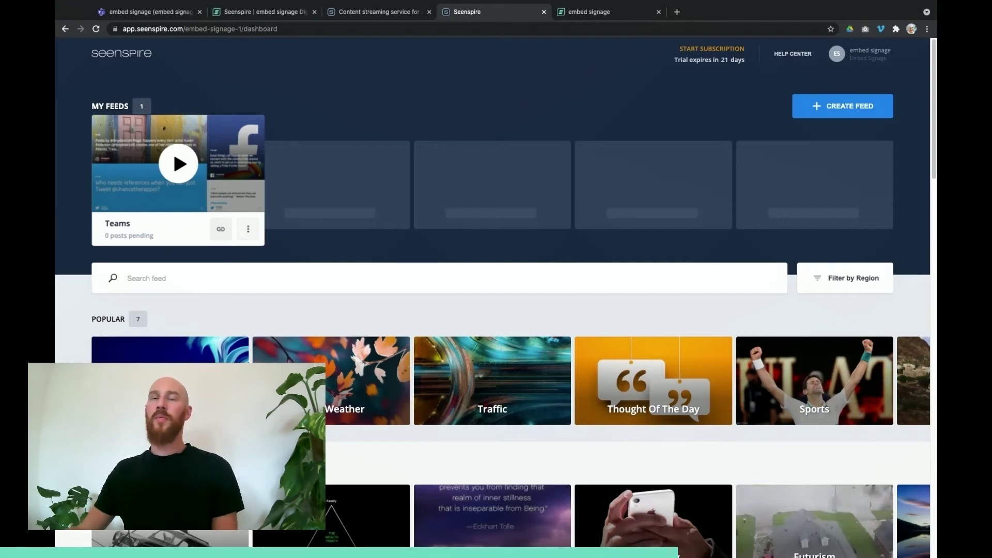
{"action": "left_click", "coordinate": [221, 229]}
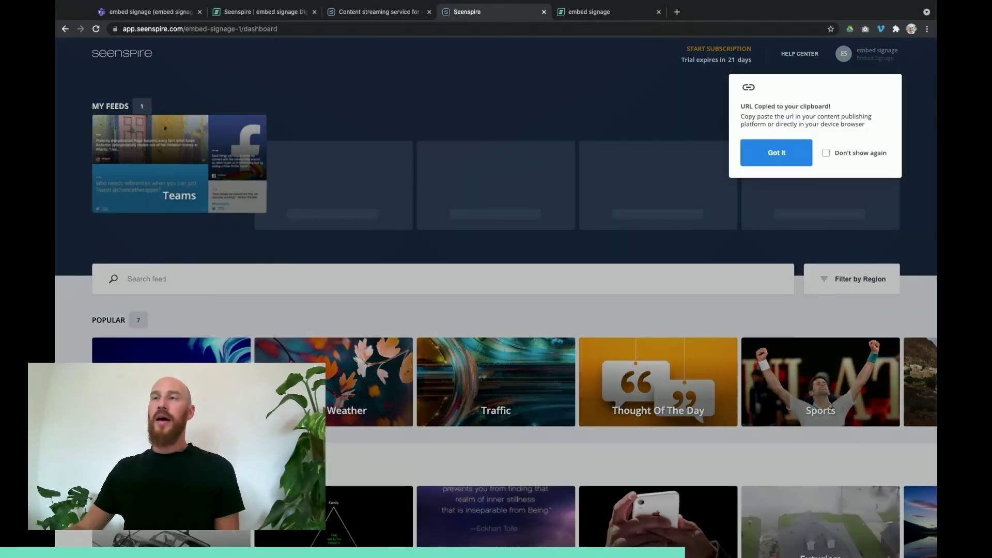
{"action": "left_click", "coordinate": [597, 14]}
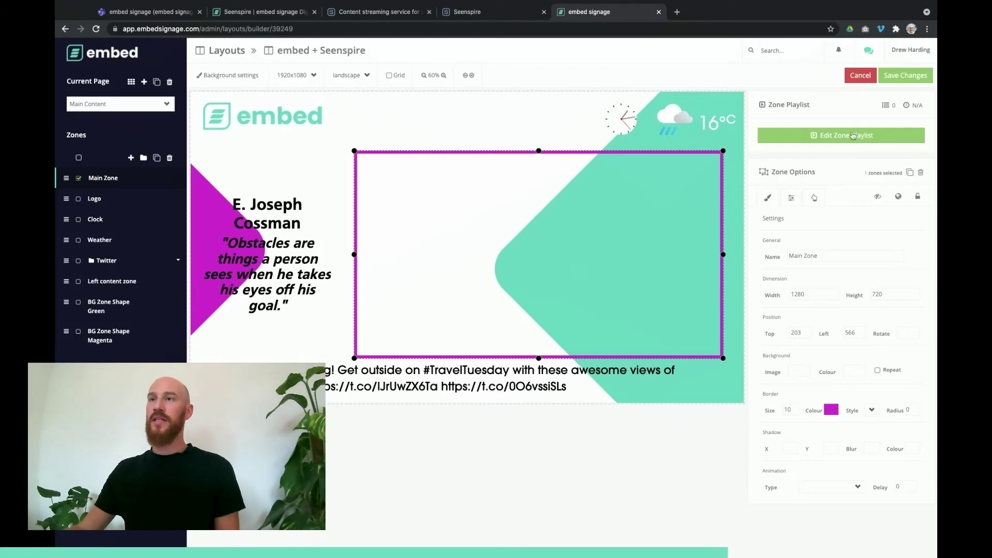
Add a Seenspire widget to the Main Zone playlist, replacing example.com with the copied Teams feed URL
{"action": "double_click", "coordinate": [575, 251]}
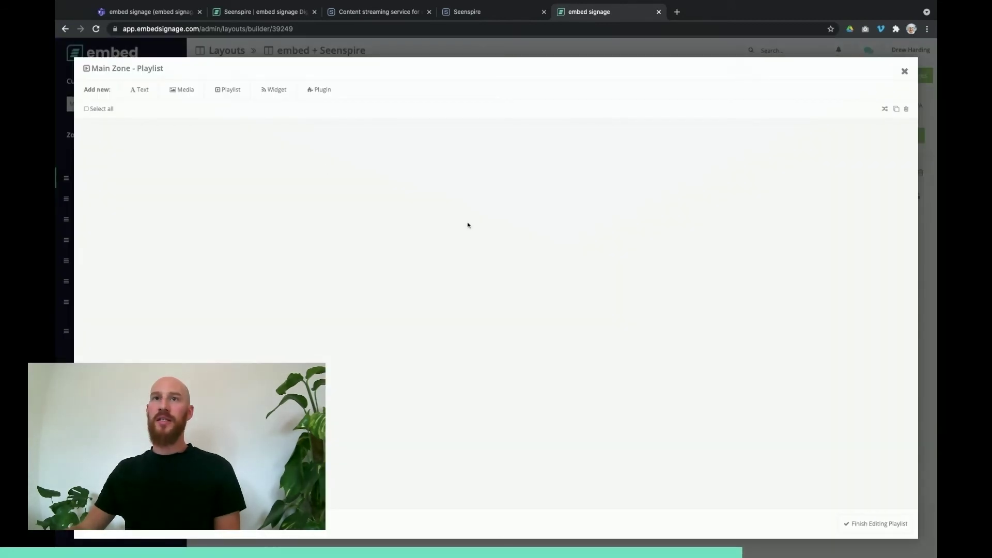
{"action": "left_click", "coordinate": [275, 91]}
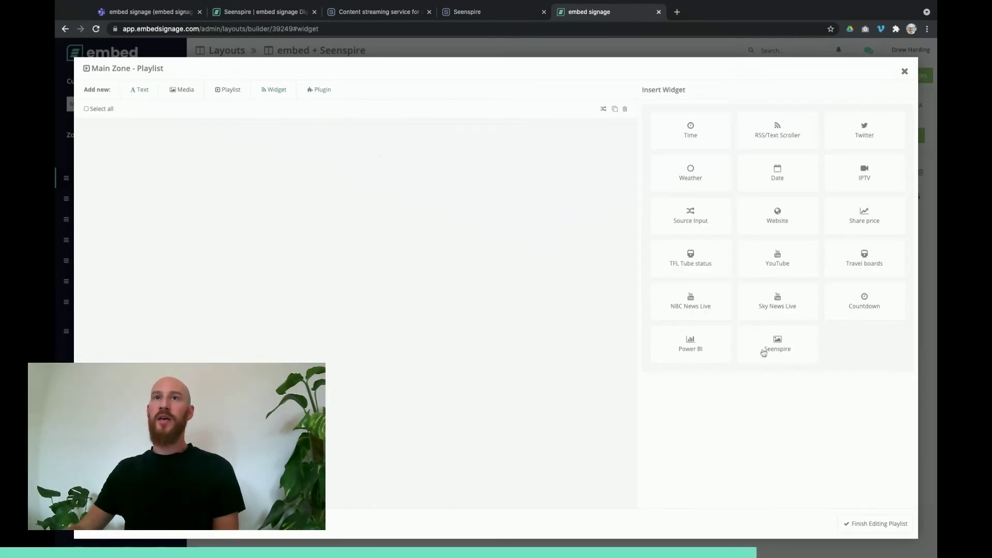
{"action": "left_click", "coordinate": [796, 345]}
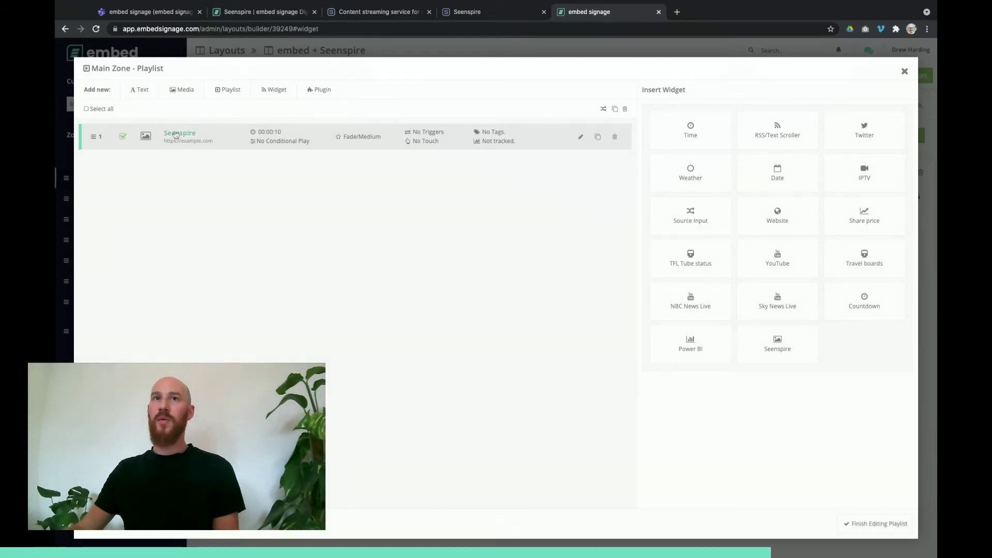
{"action": "left_click", "coordinate": [175, 135]}
{"action": "left_click_drag", "start_coordinate": [725, 314], "coordinate": [609, 318]}
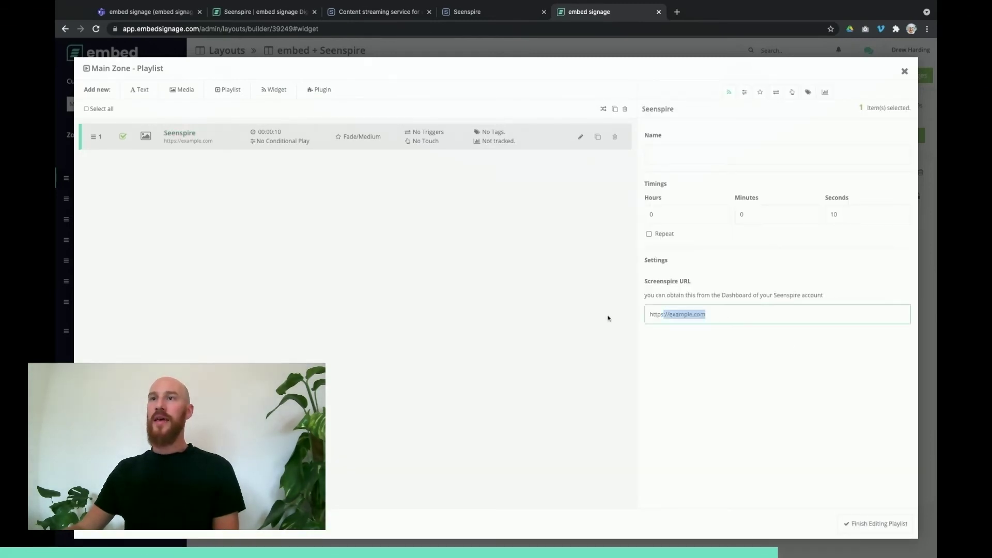
{"action": "key", "text": "ctrl+v"}
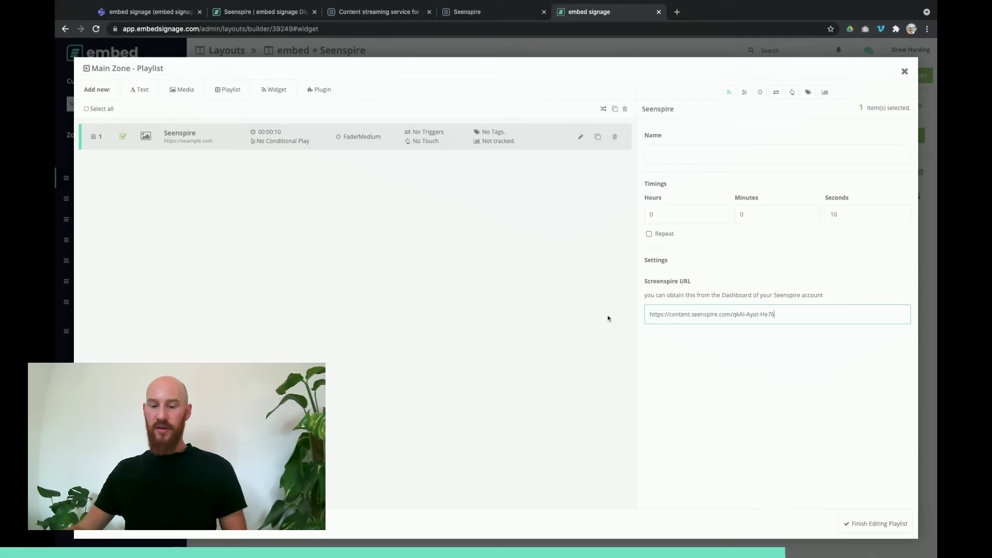
Set the Seenspire item's duration to 1 minute 0 seconds and finish editing the playlist
{"action": "left_click", "coordinate": [764, 218]}
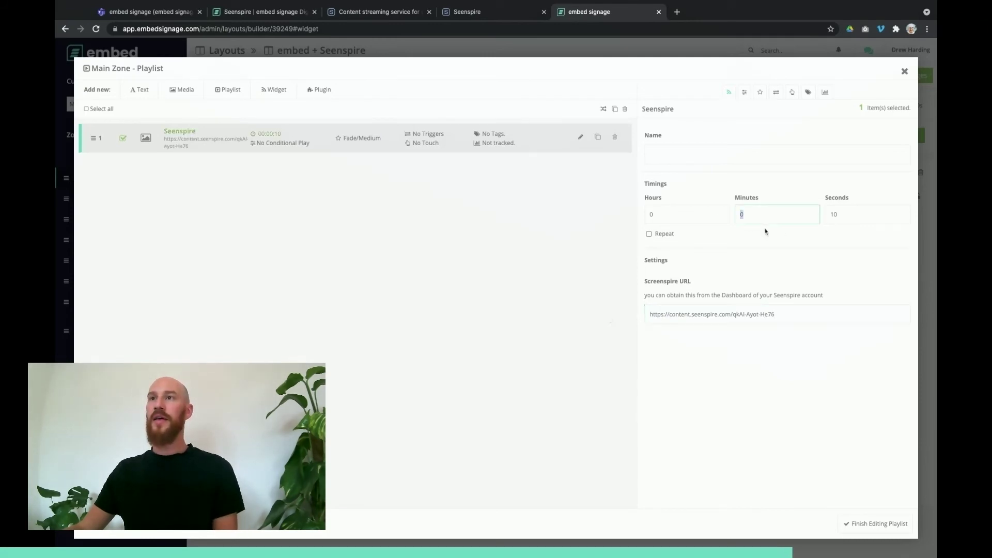
{"action": "type", "text": "1"}
{"action": "key", "text": "Tab"}
{"action": "type", "text": "0"}
{"action": "left_click", "coordinate": [790, 201]}
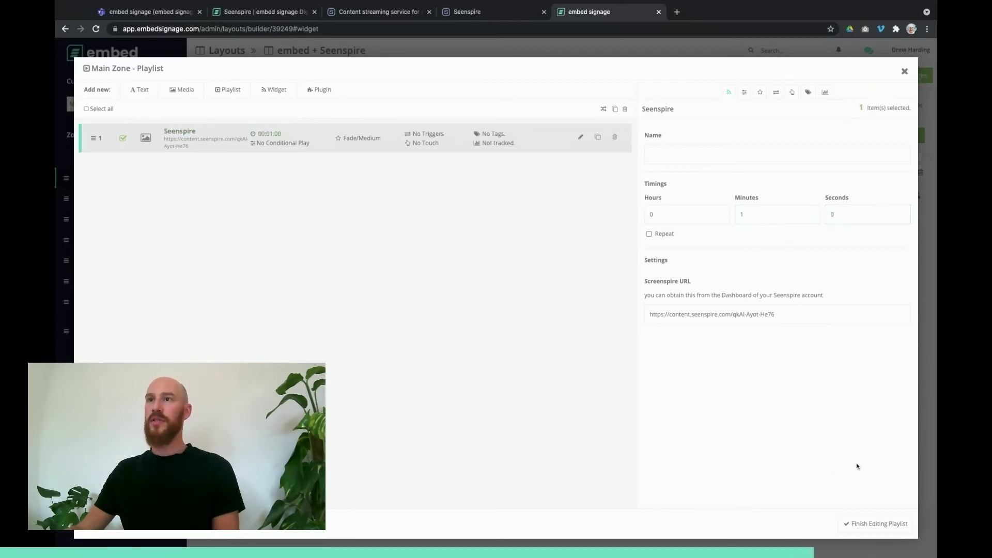
{"action": "left_click", "coordinate": [881, 525]}
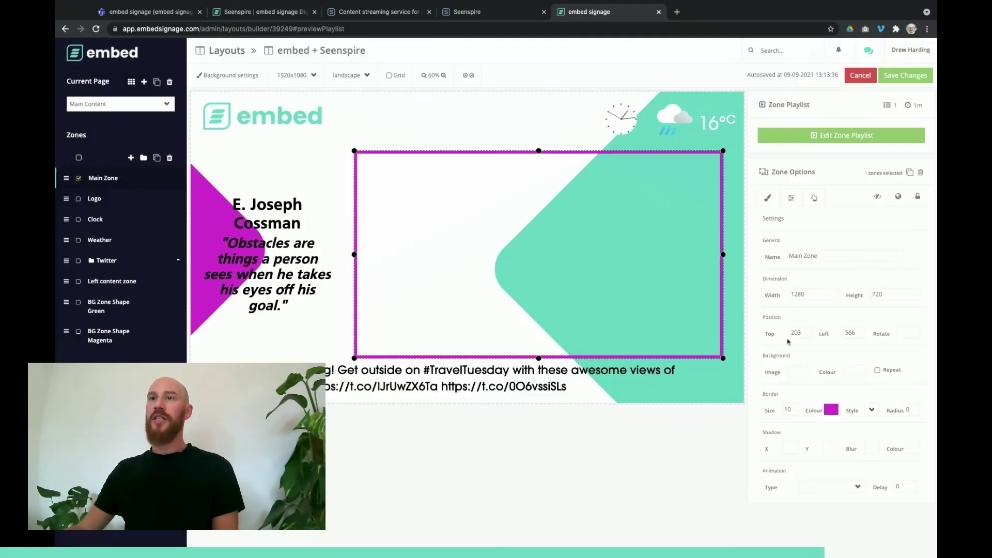
Save the embed + Seenspire layout using Save & Preview
{"action": "left_click", "coordinate": [906, 75]}
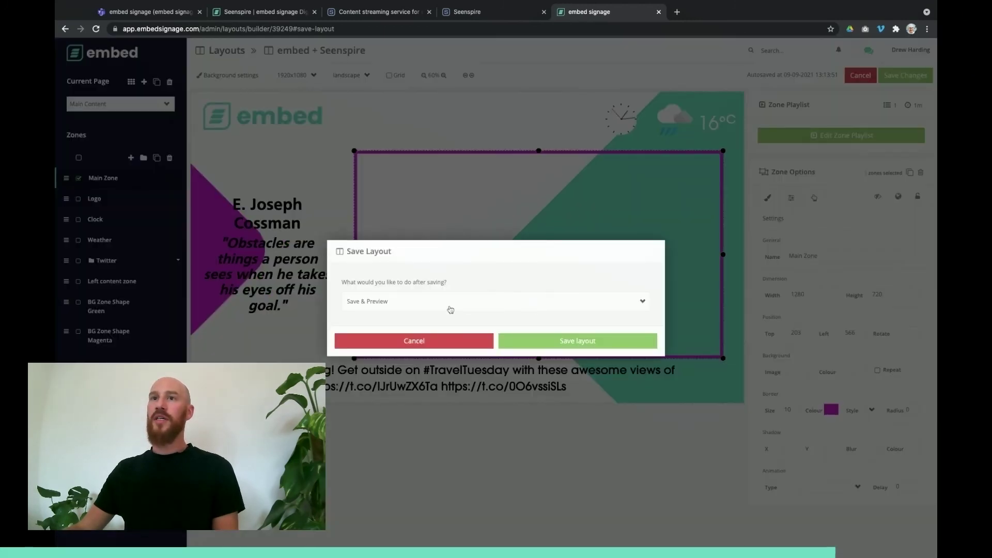
{"action": "left_click", "coordinate": [537, 343]}
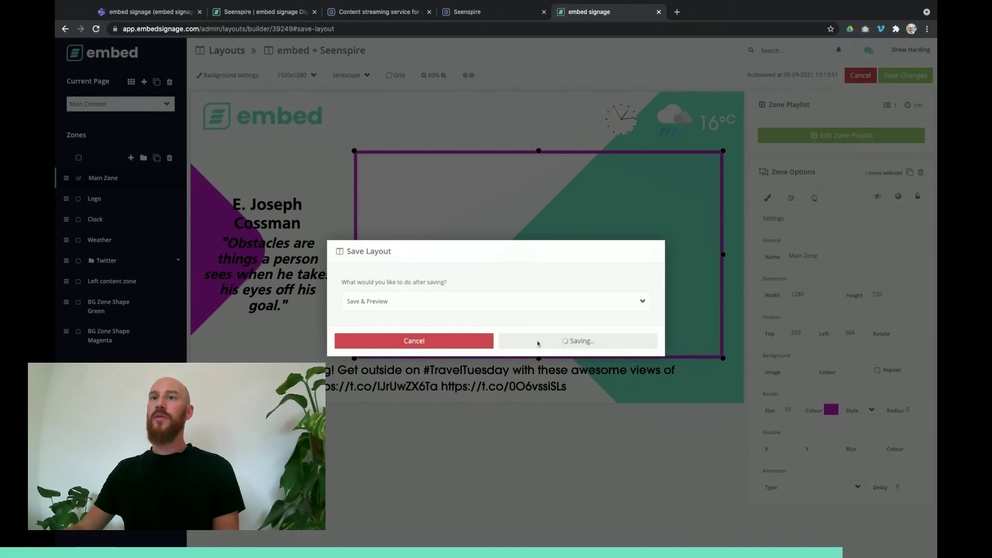